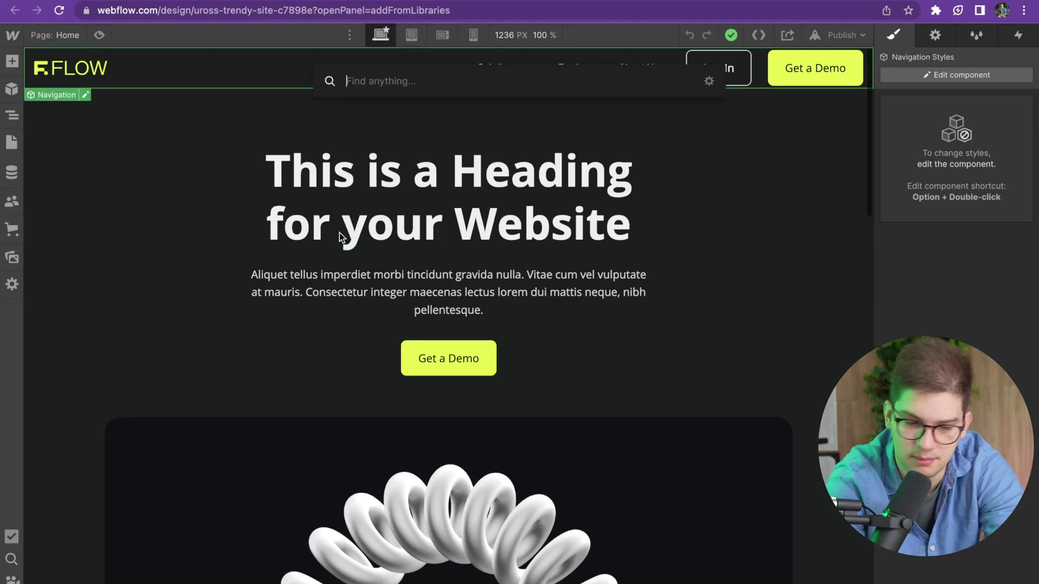
- Insert a Navbar from the quick search, then undo the insertion
text(navb)
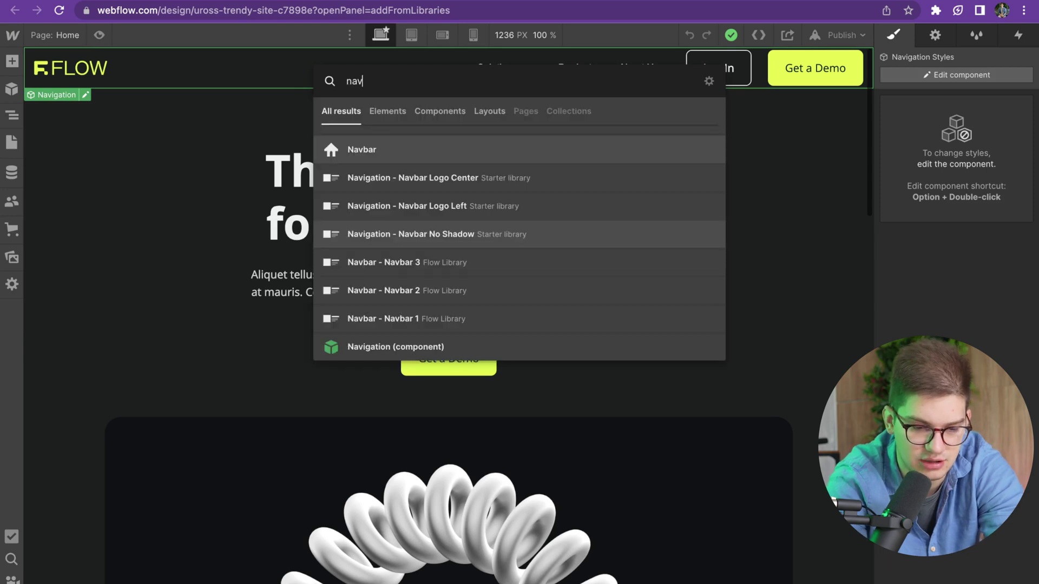
key(Return)
key(ctrl+z)
- Insert the Footer component into the page Body, then select the FN Section
click(265, 146)
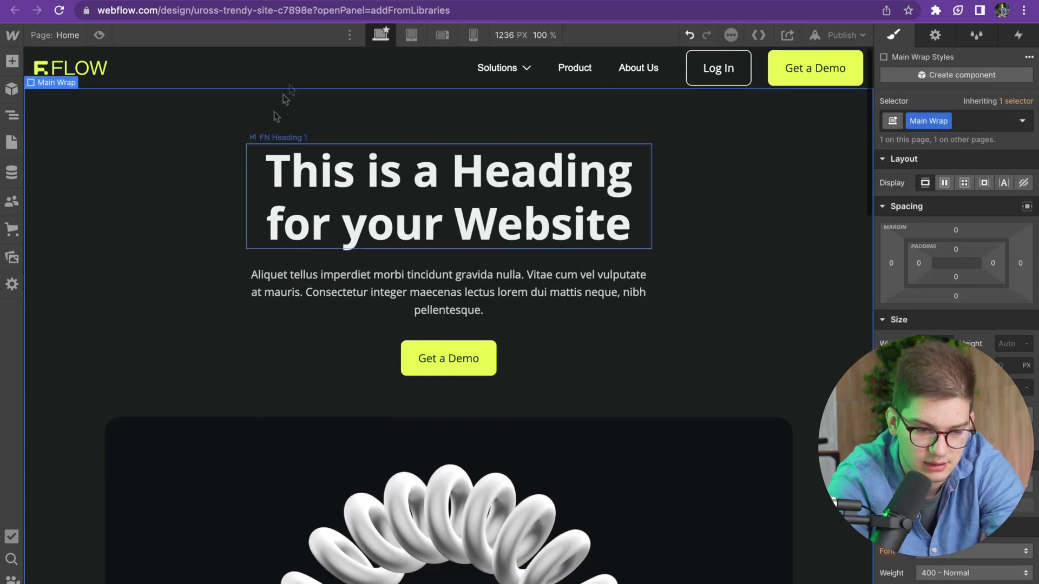
key(z)
click(34, 88)
key(super+e)
text(foote)
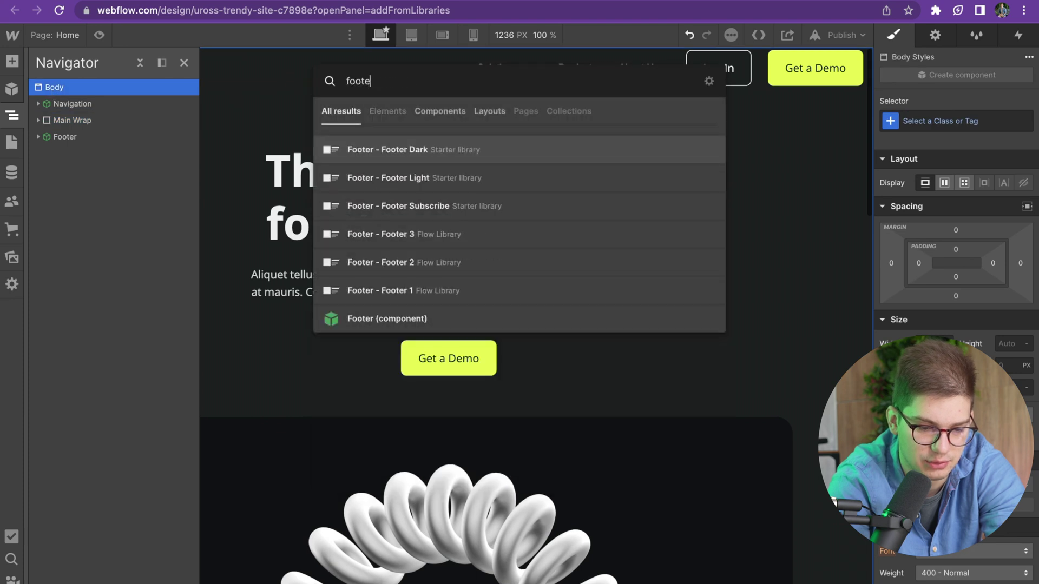
key(Up)
key(Return)
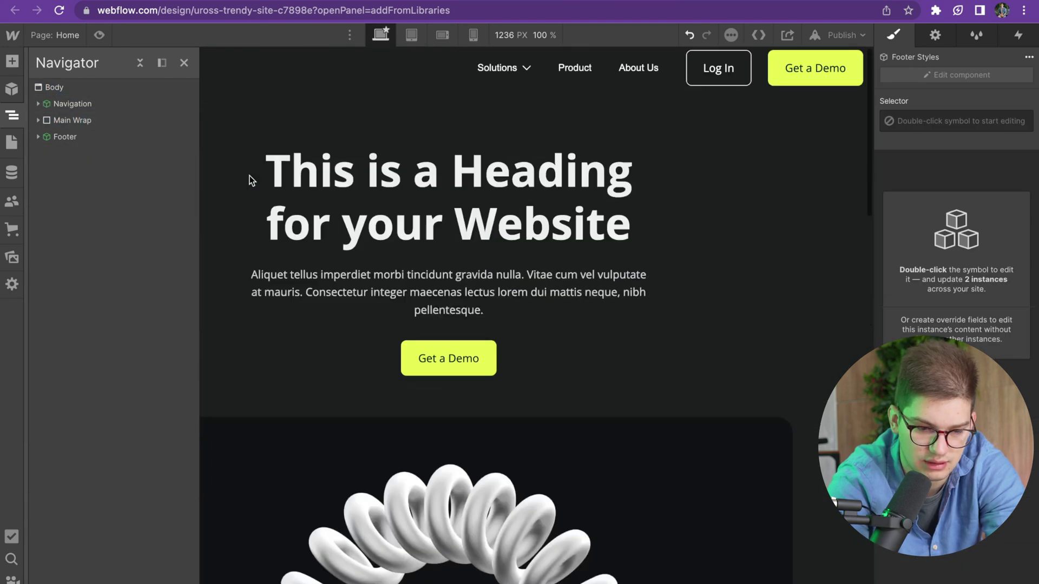
click(134, 126)
- Turn the FN Section into a component named 'Hero Section'
right_click(90, 124)
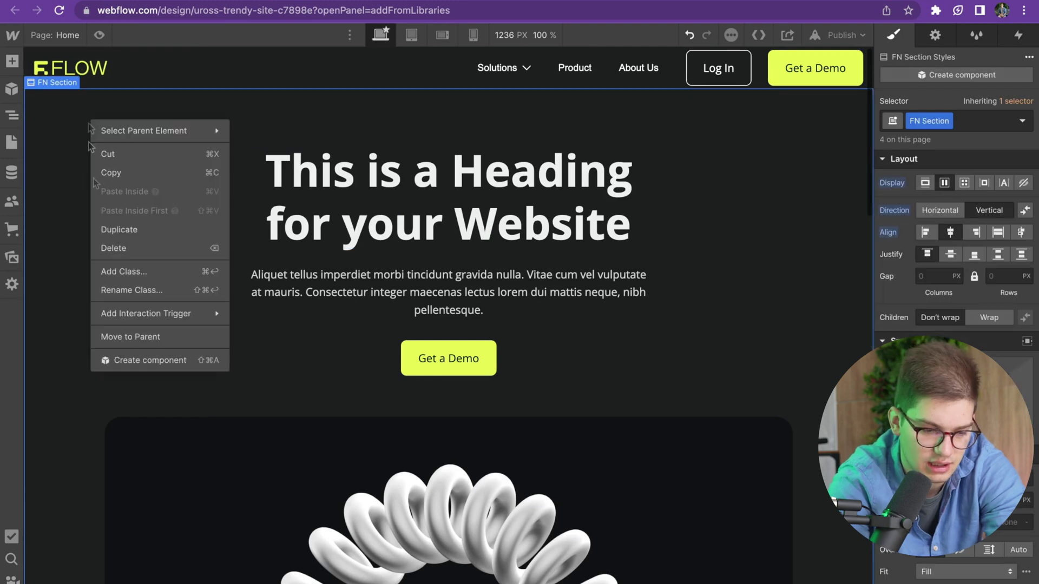
click(167, 370)
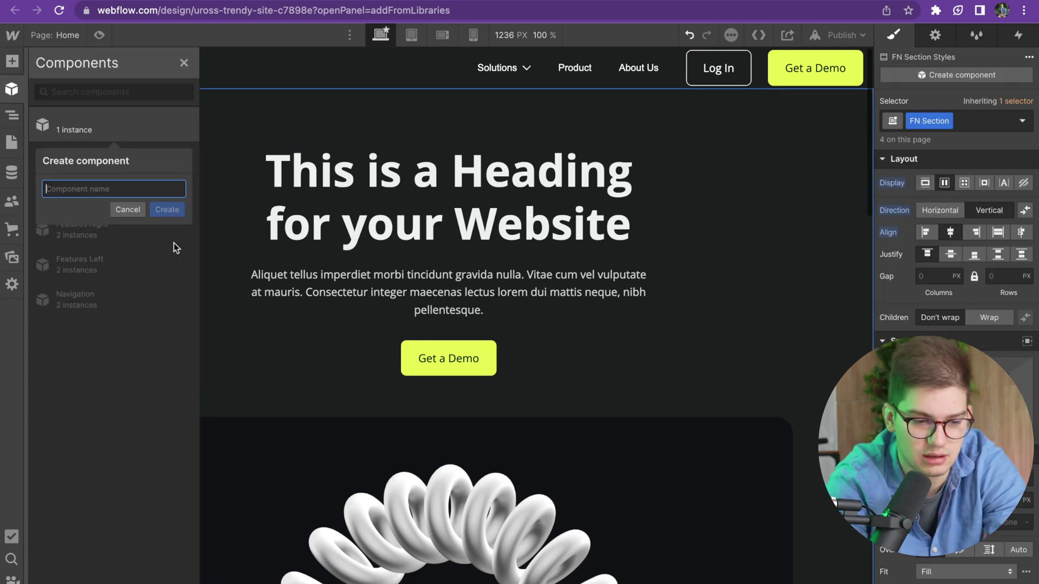
text(Hero se)
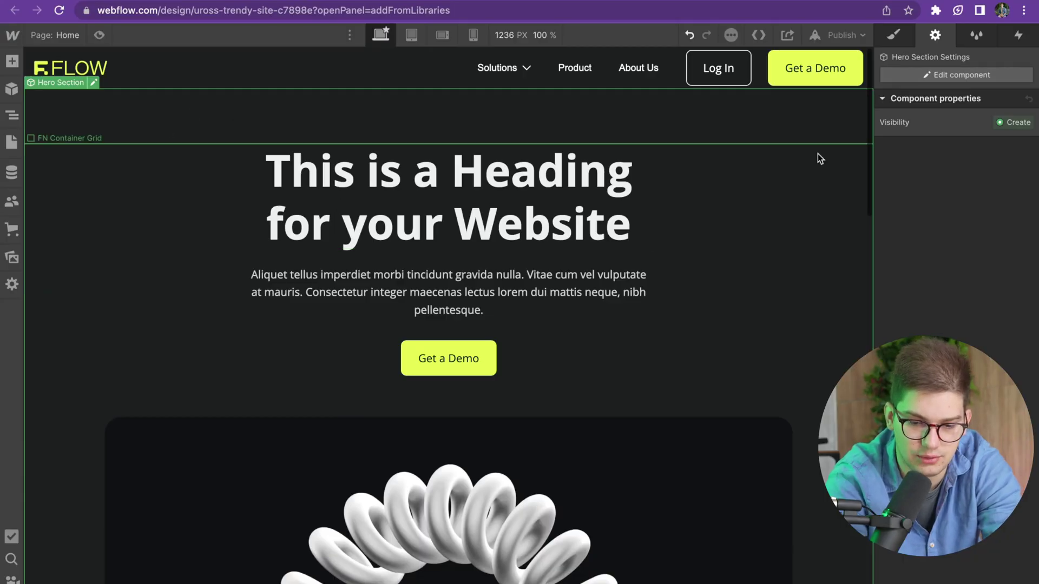
- Add an FN Section Visibility property, toggling Hidden and Visible and leaving it Visible
click(1018, 123)
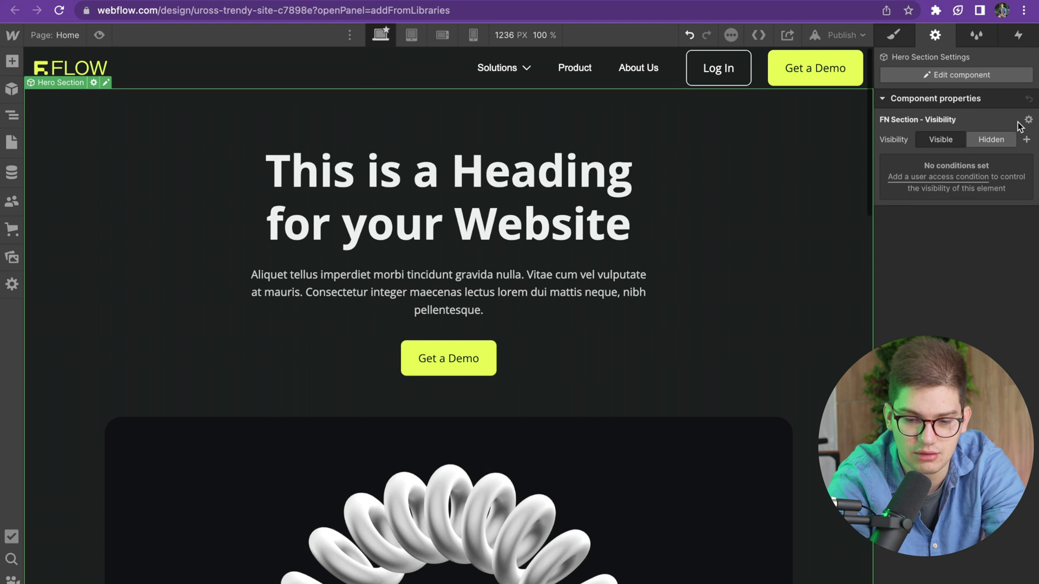
click(991, 140)
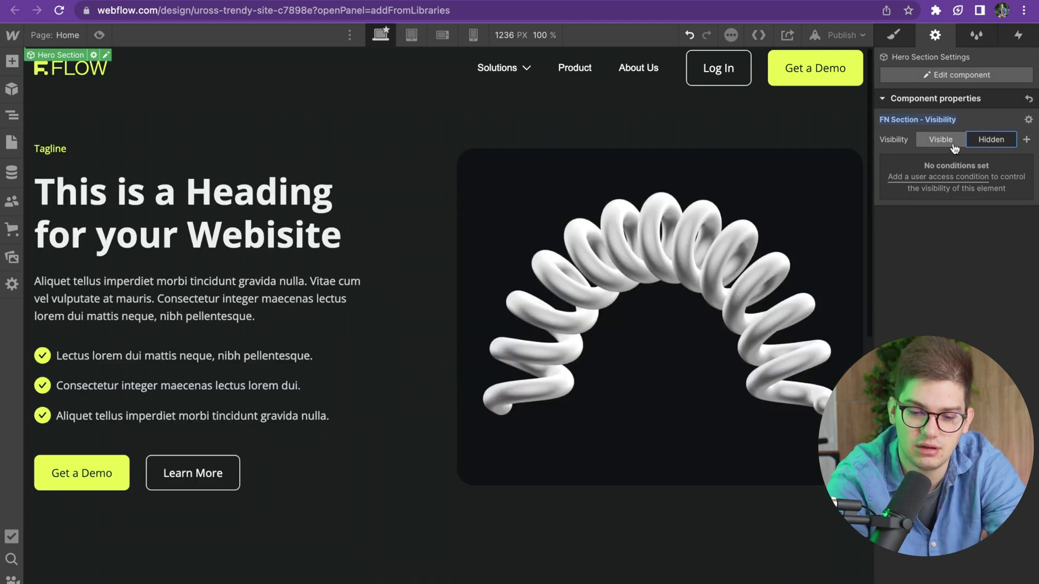
click(952, 142)
click(993, 142)
click(942, 142)
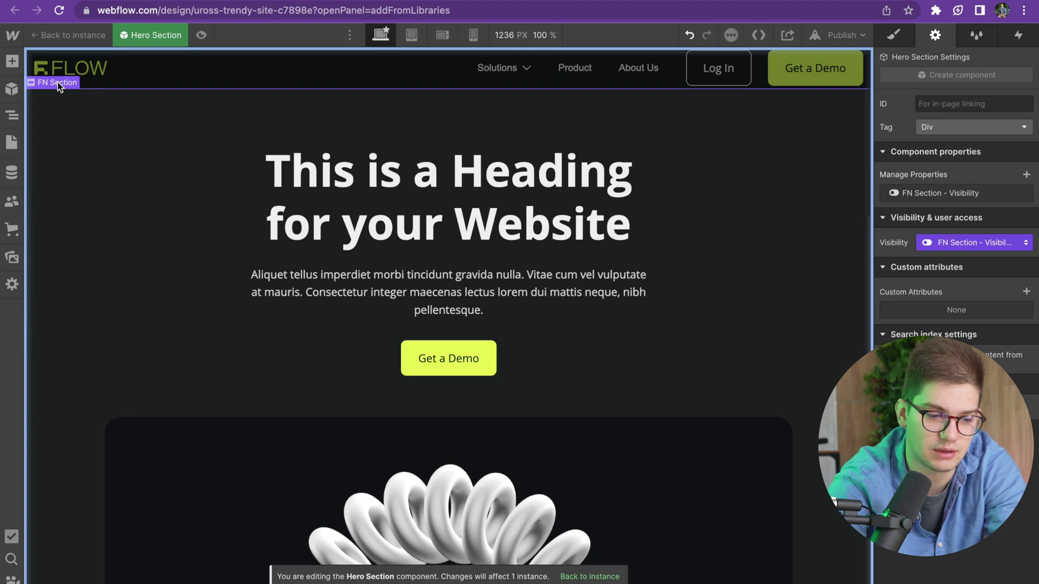
key(Escape)
click(172, 144)
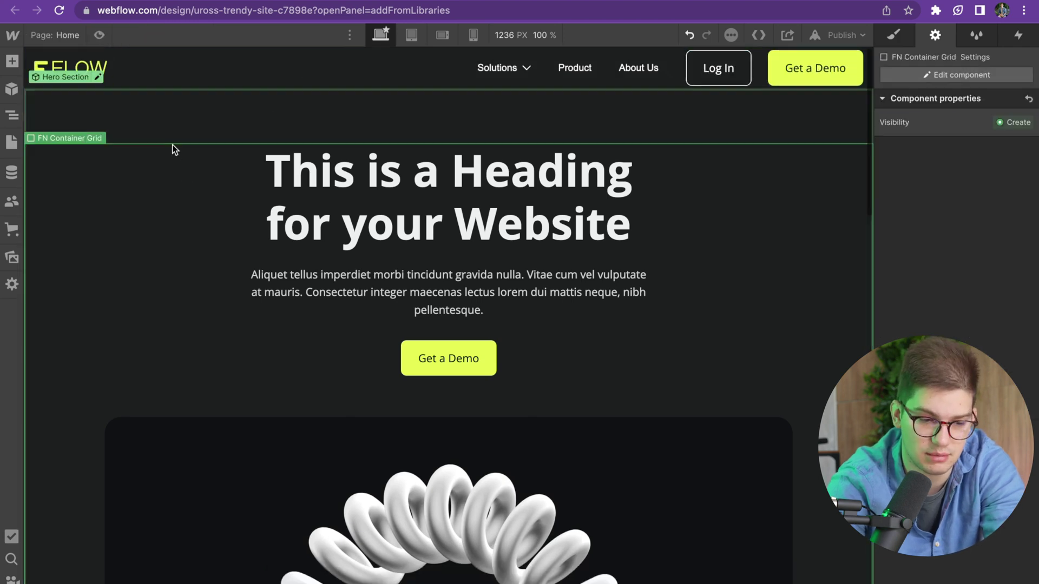
click(197, 118)
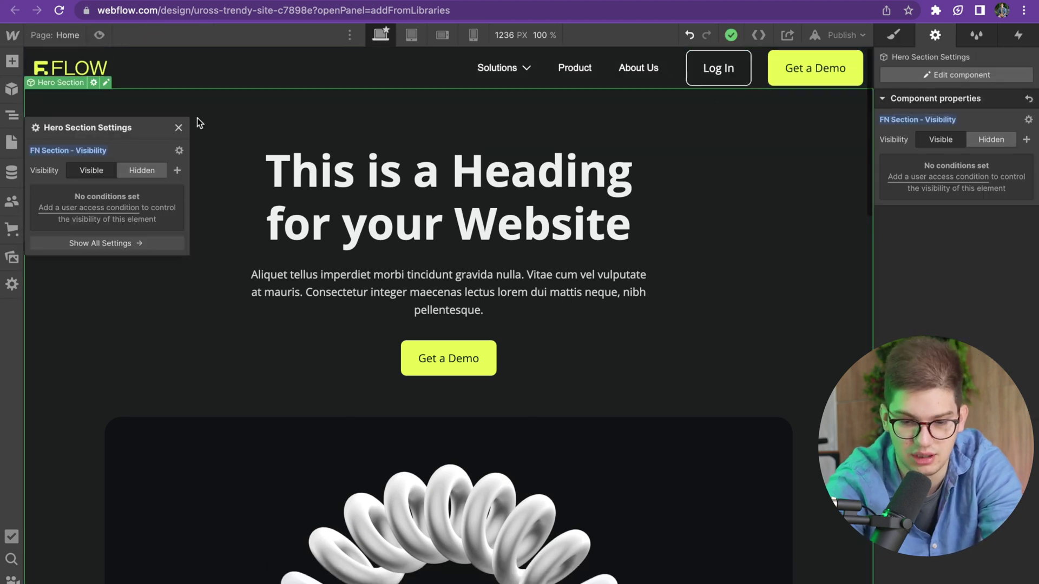
click(223, 162)
click(295, 135)
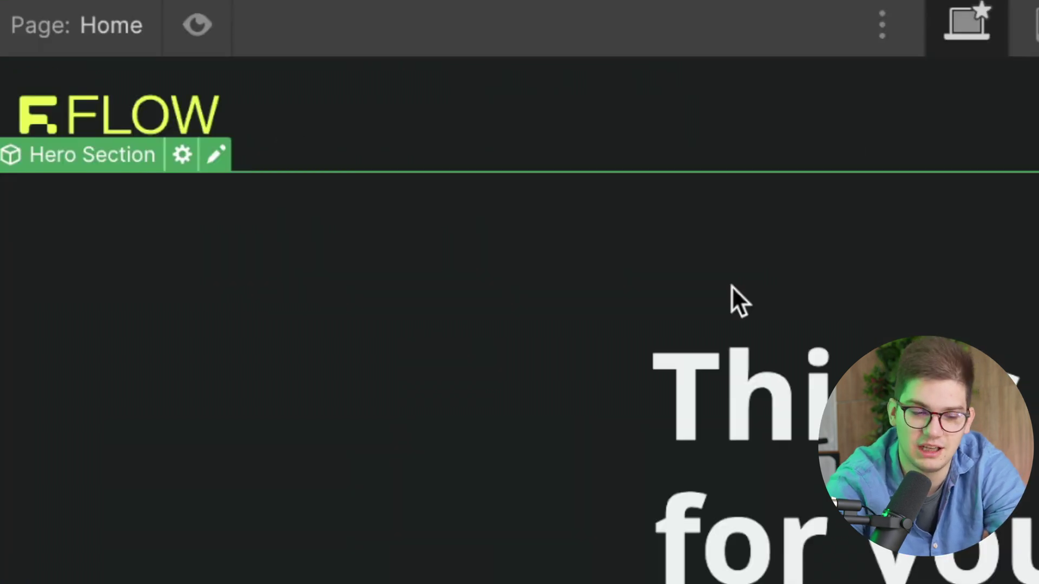
click(213, 157)
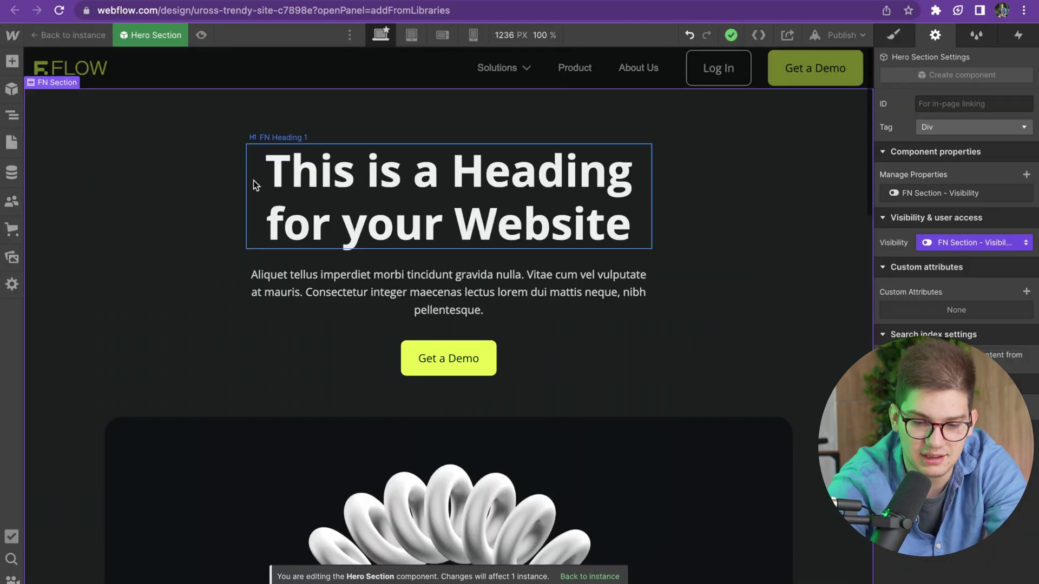
click(641, 423)
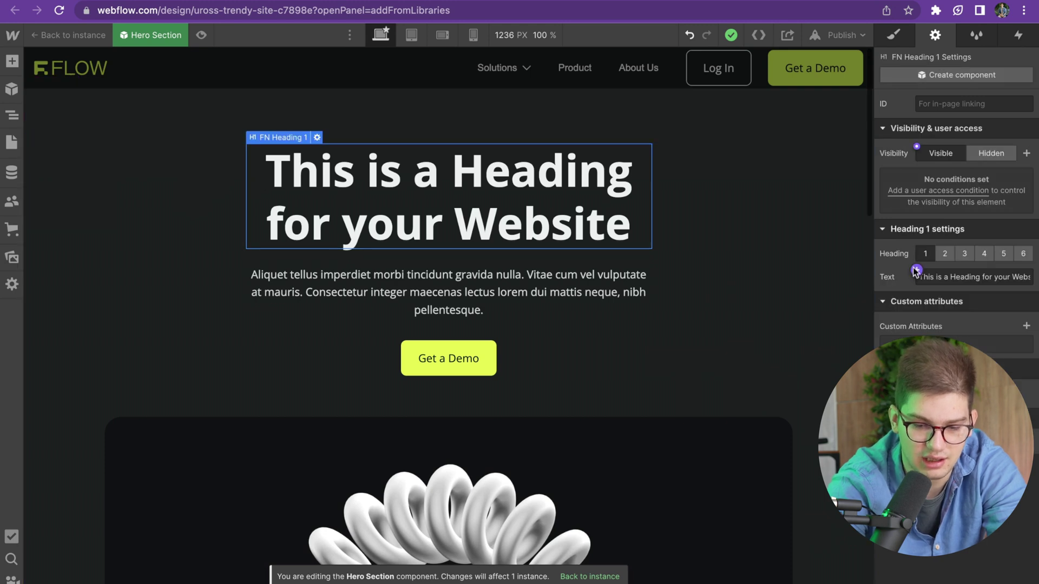
click(916, 271)
click(923, 291)
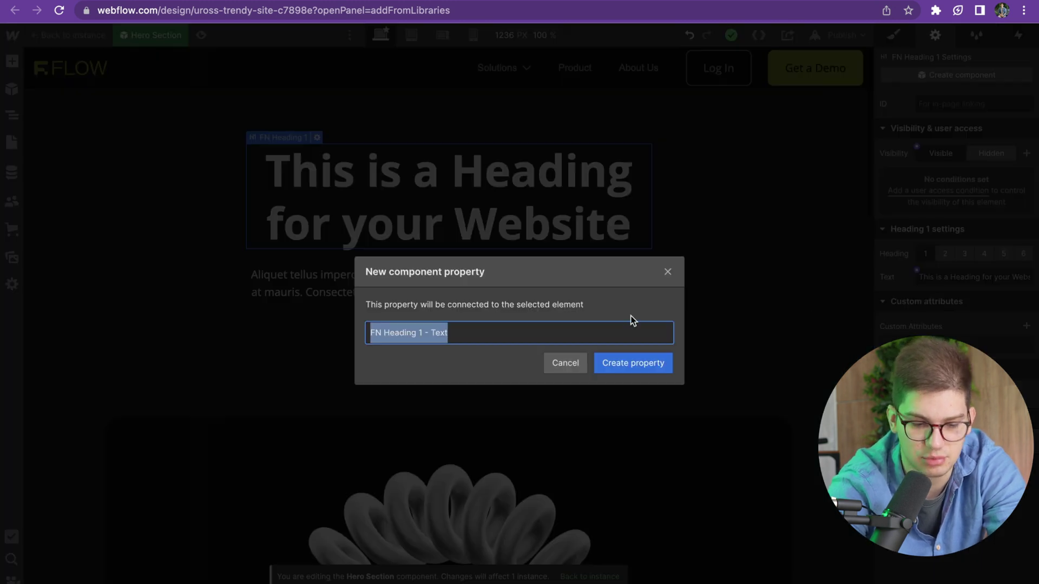
click(564, 363)
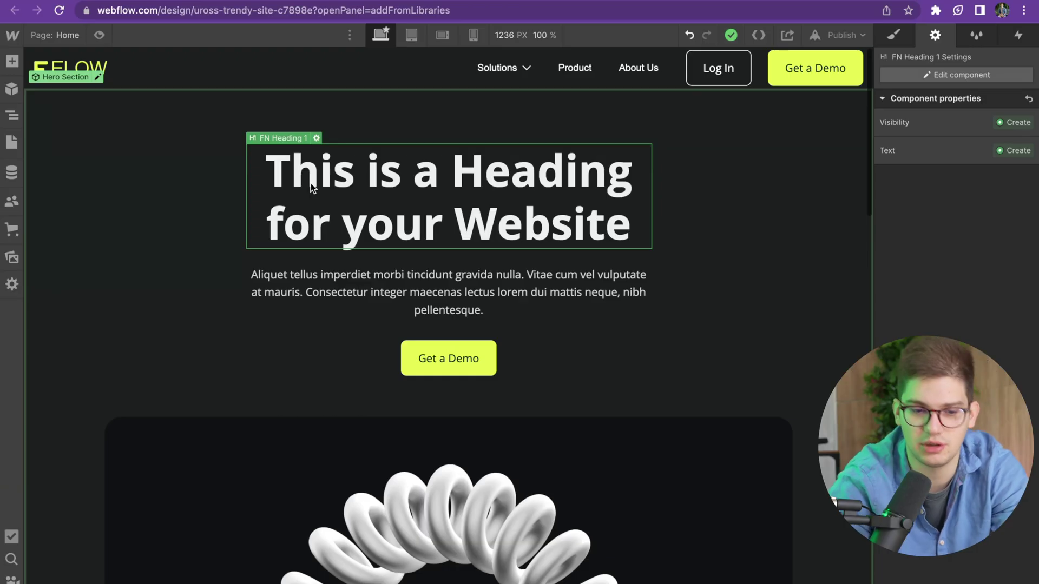
- Test the heading's Text property by changing its value to 'Test'
double_click(312, 186)
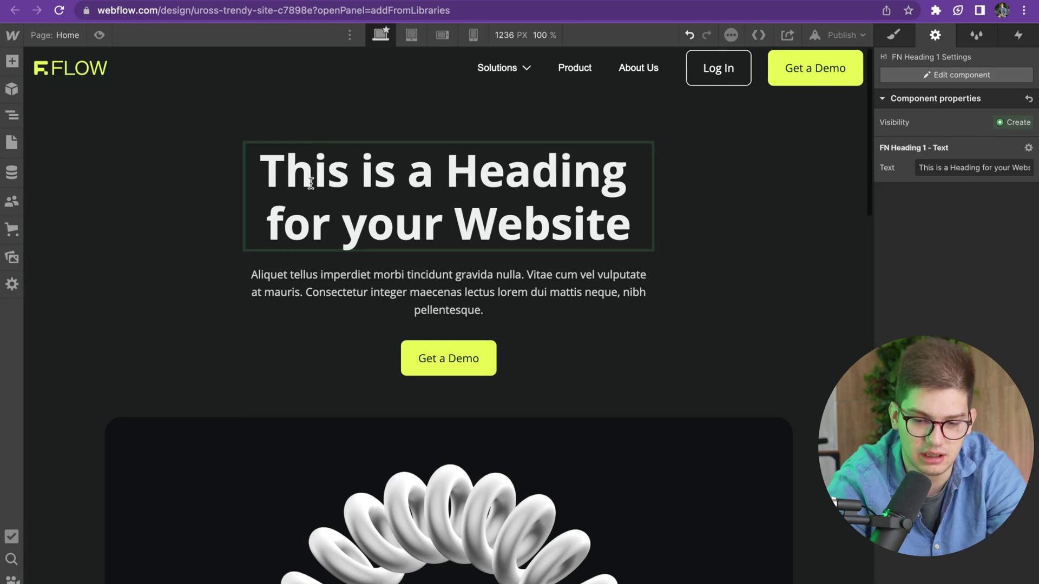
triple_click(997, 167)
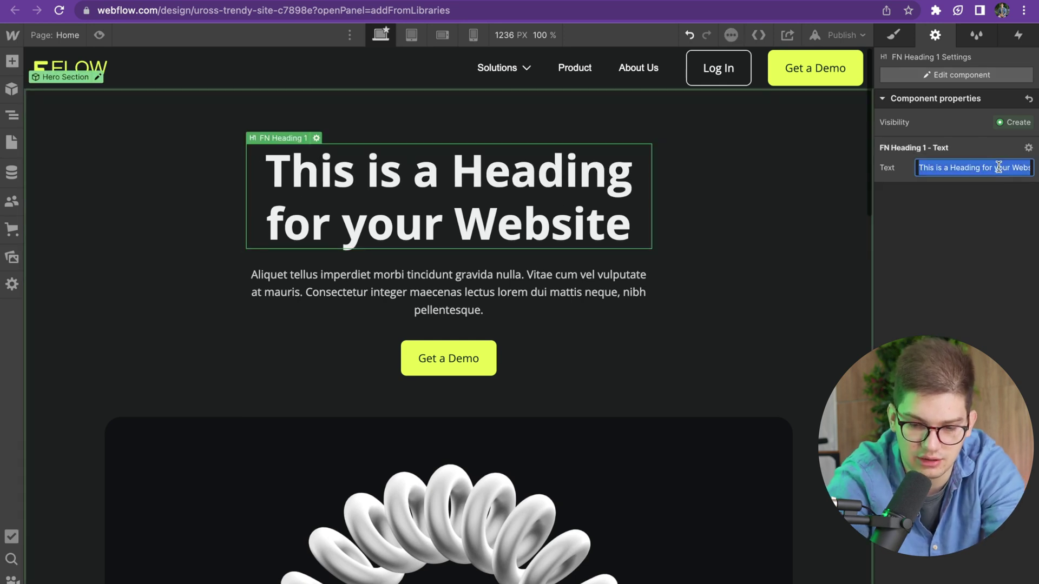
text(Test)
click(529, 168)
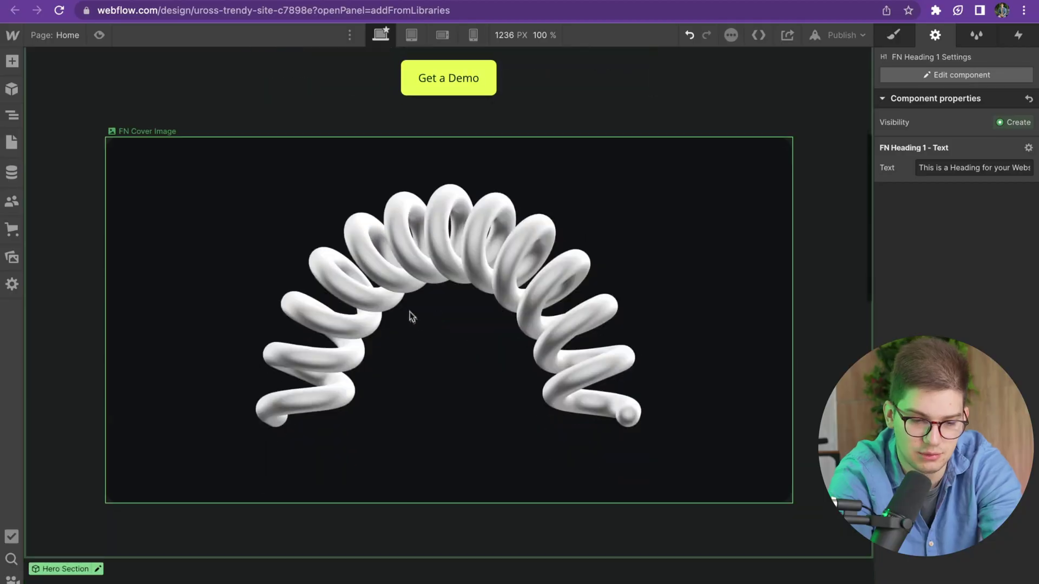
- Expose the FN Cover Image's visibility as a Hero Section component property
double_click(408, 310)
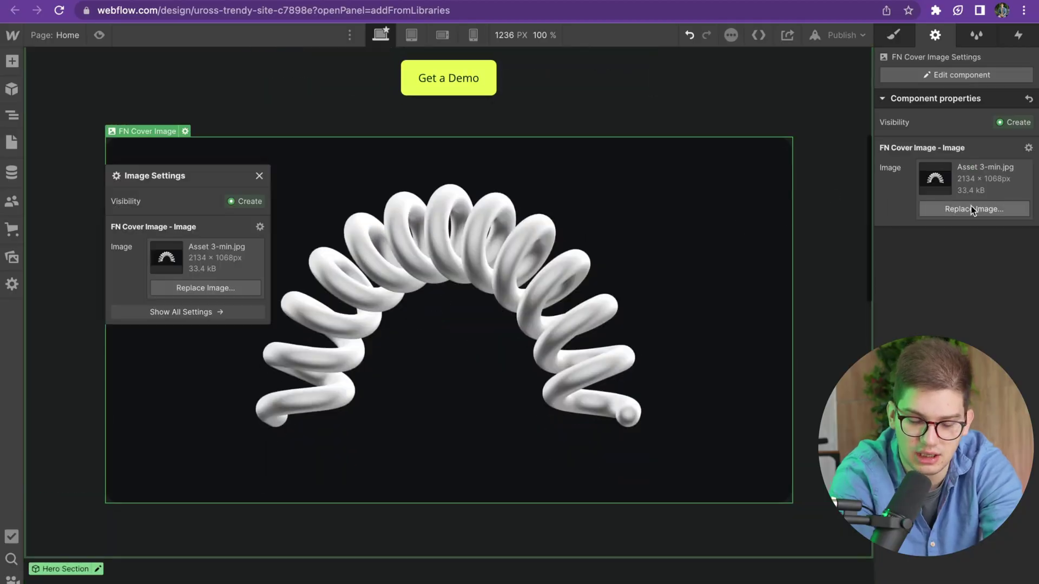
scroll(709, 248, up, 2)
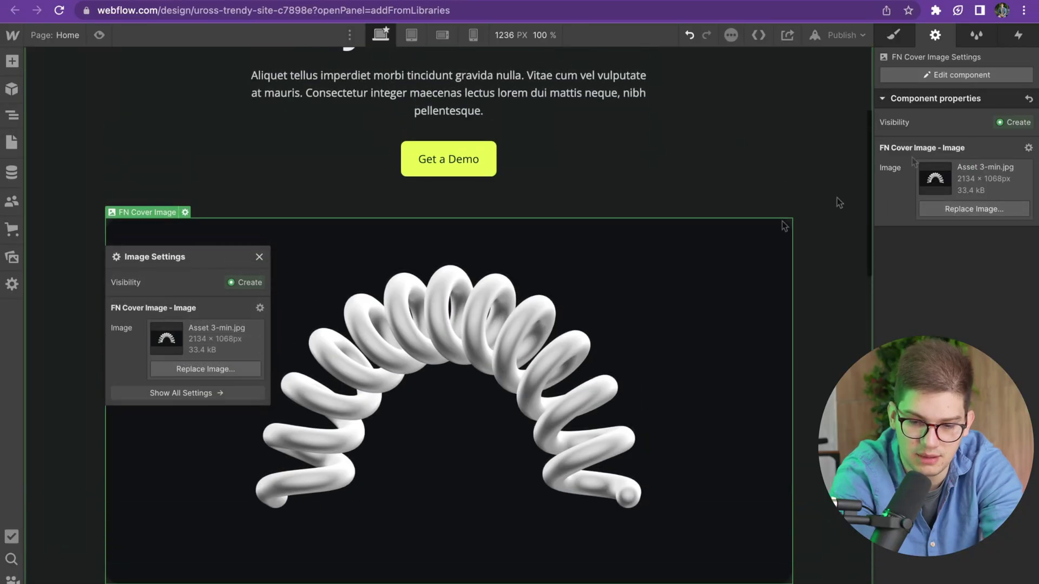
click(1015, 123)
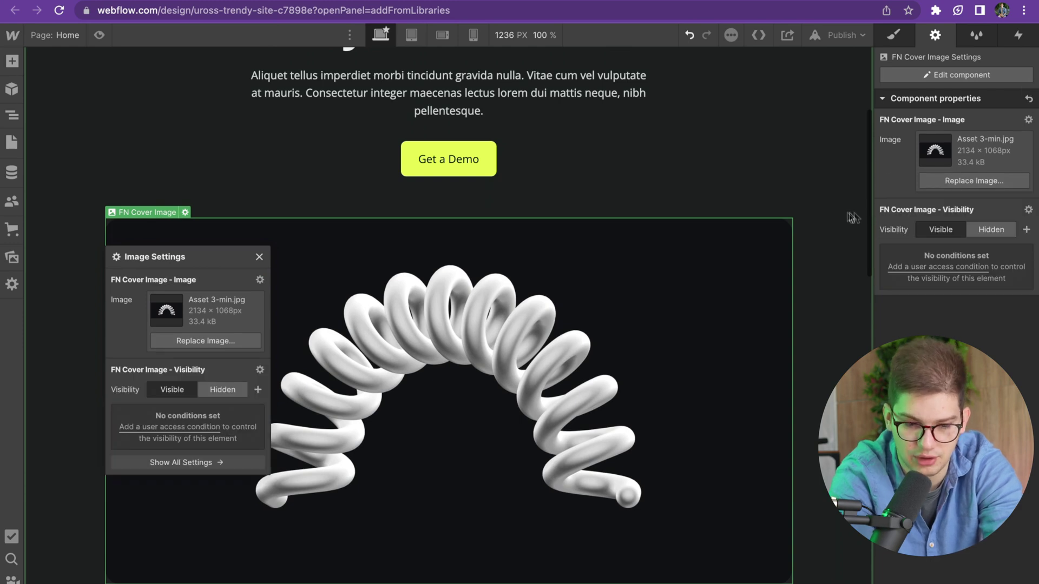
scroll(398, 122, up, 4)
click(397, 122)
scroll(398, 122, down, 10)
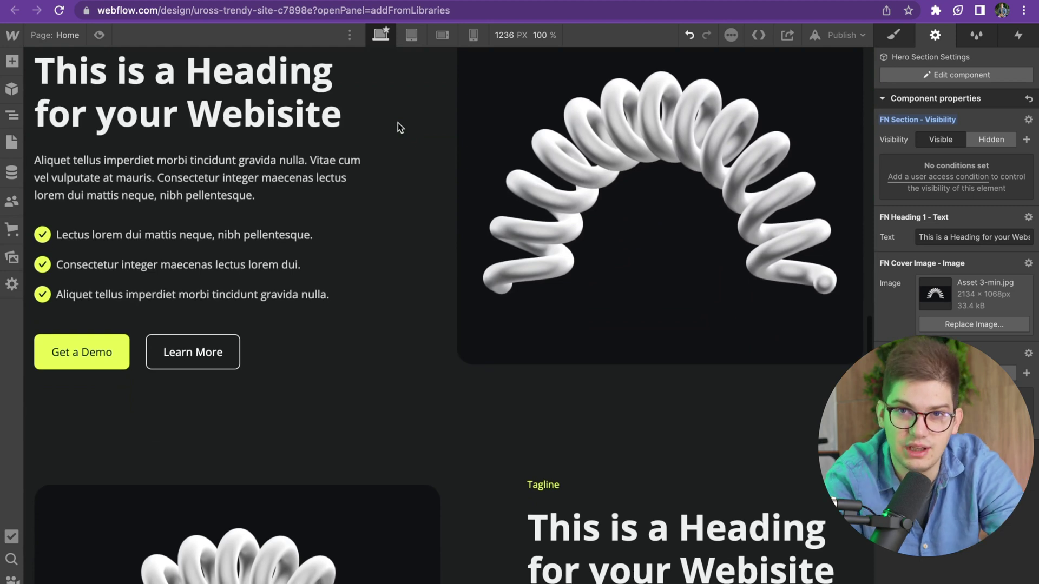
scroll(341, 178, down, 6)
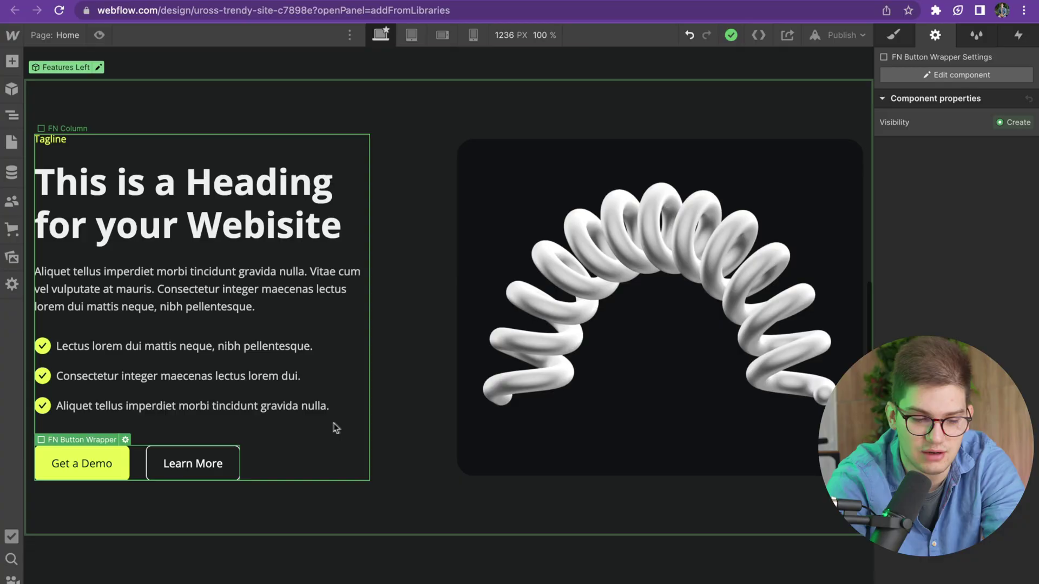
- Create visibility properties for FN Button Wrapper and the Learn More button, testing Hidden and undoing each
click(1019, 122)
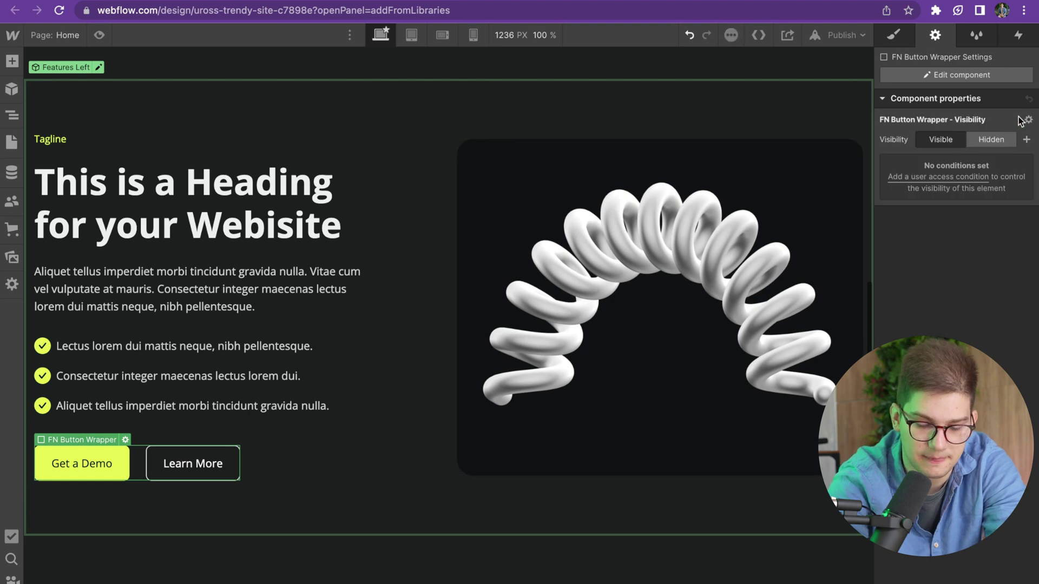
click(992, 140)
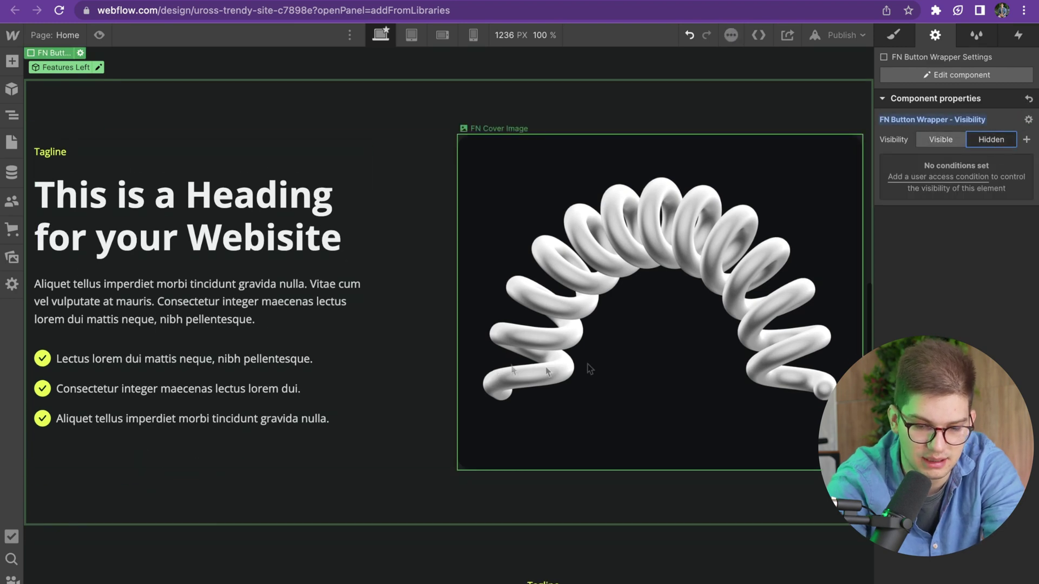
key(ctrl+z)
click(193, 464)
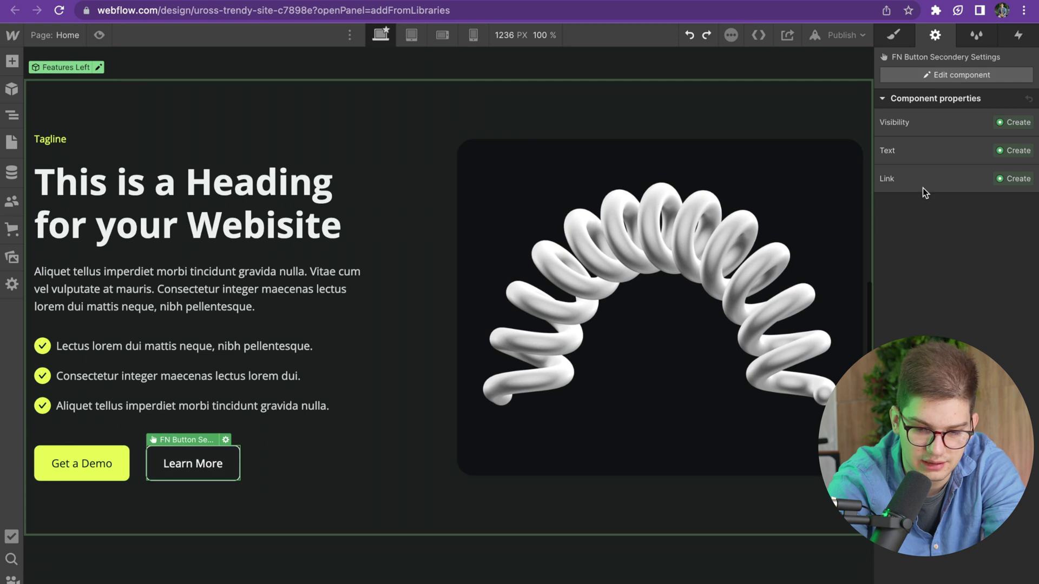
click(1014, 123)
click(979, 205)
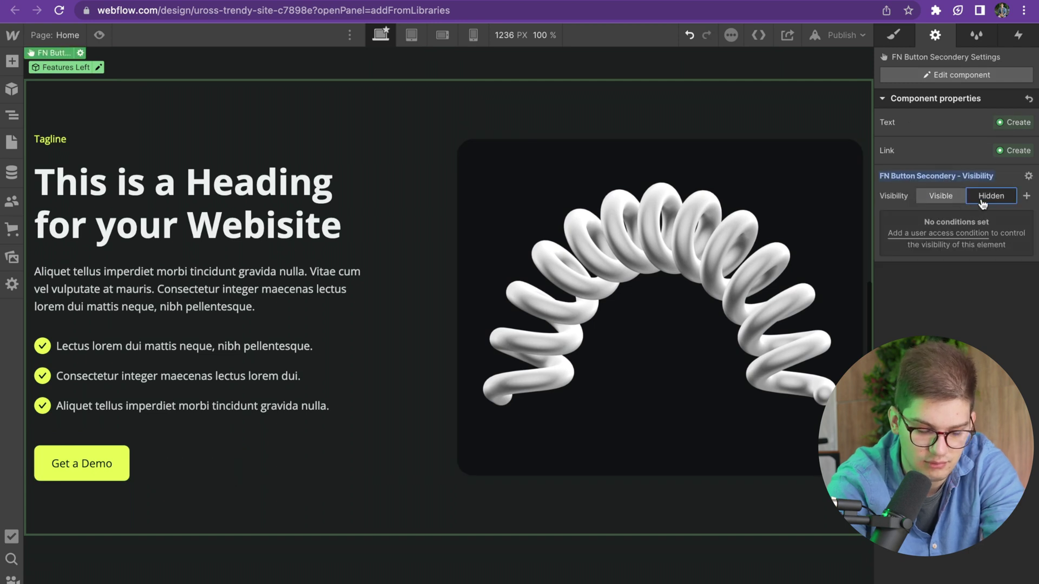
key(ctrl+z)
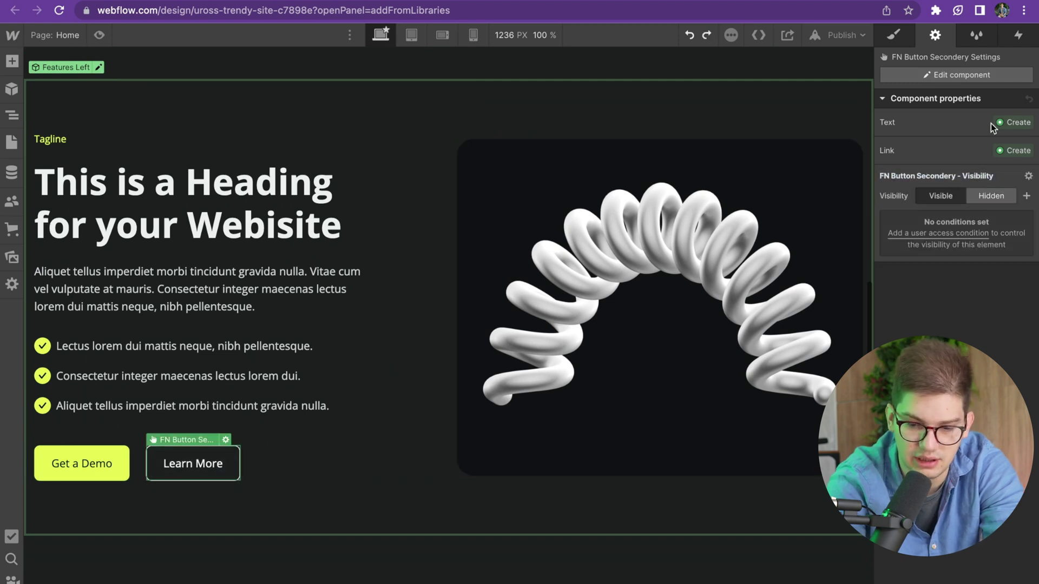
- Expose the Learn More button's text and link as properties, setting its text to 'Flow Ninja'
click(1013, 123)
click(1018, 124)
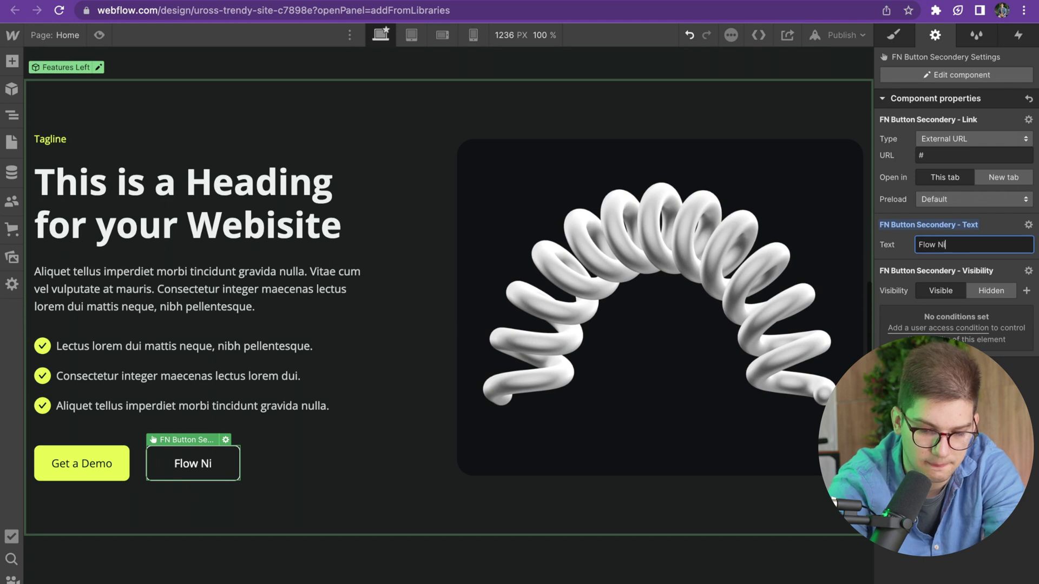
text(nja)
click(432, 254)
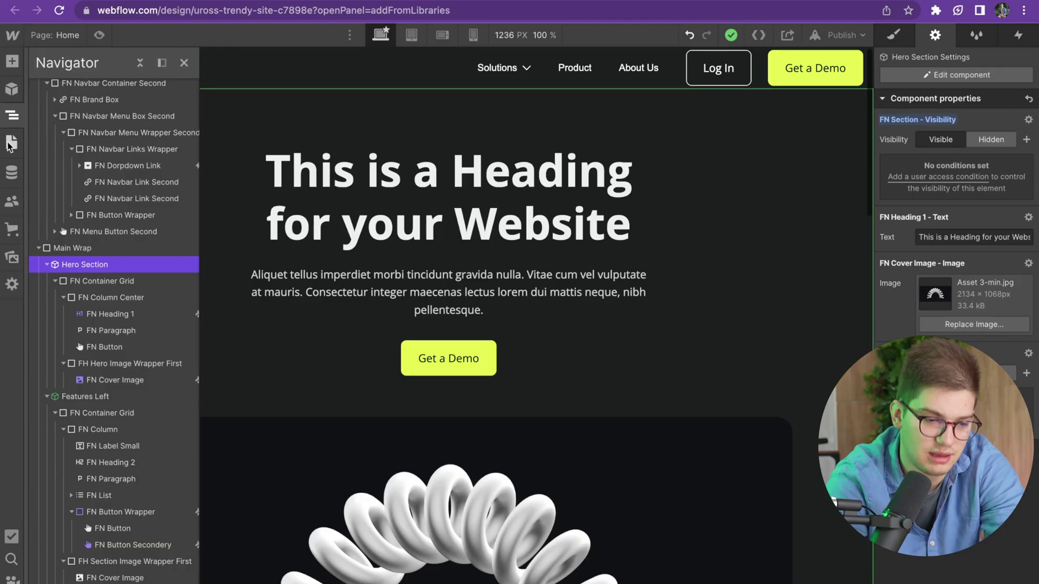
- Go to the Blog Posts Template under CMS Collection pages
click(10, 144)
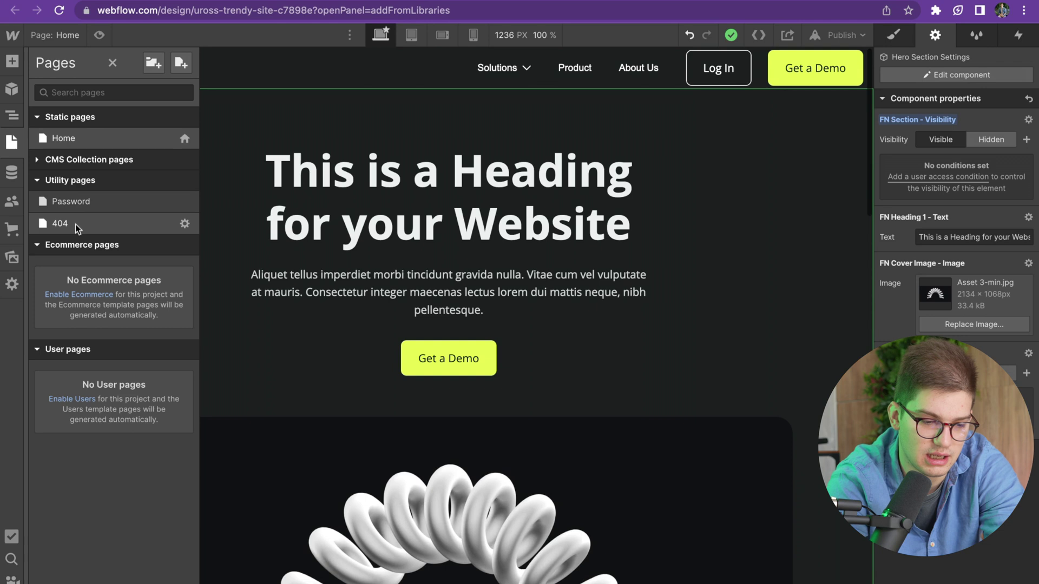
click(90, 159)
click(91, 183)
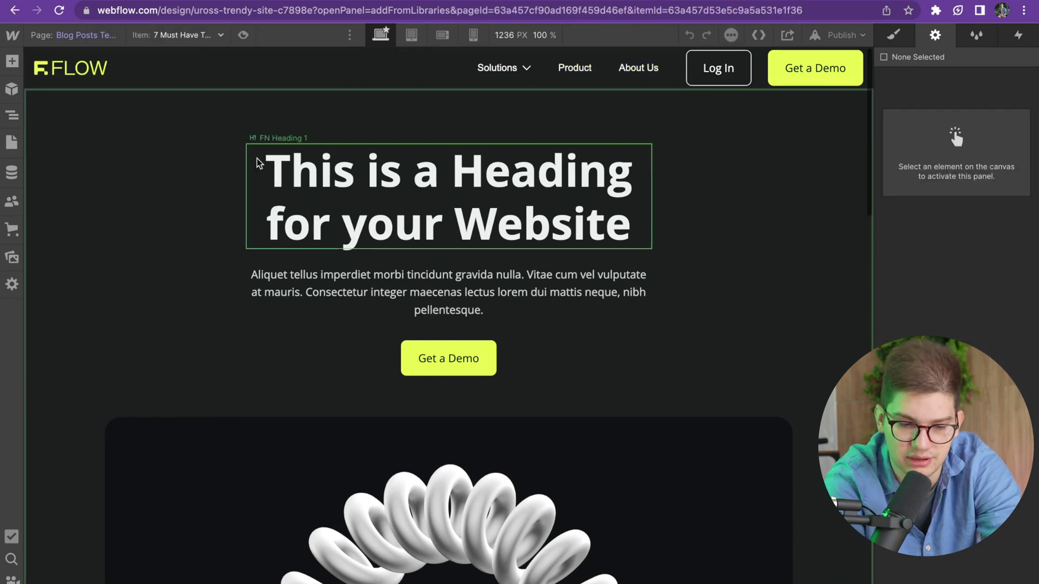
- Paste the Hero Section into Main Wrap and move it above Features Left
click(248, 118)
click(227, 76)
click(12, 116)
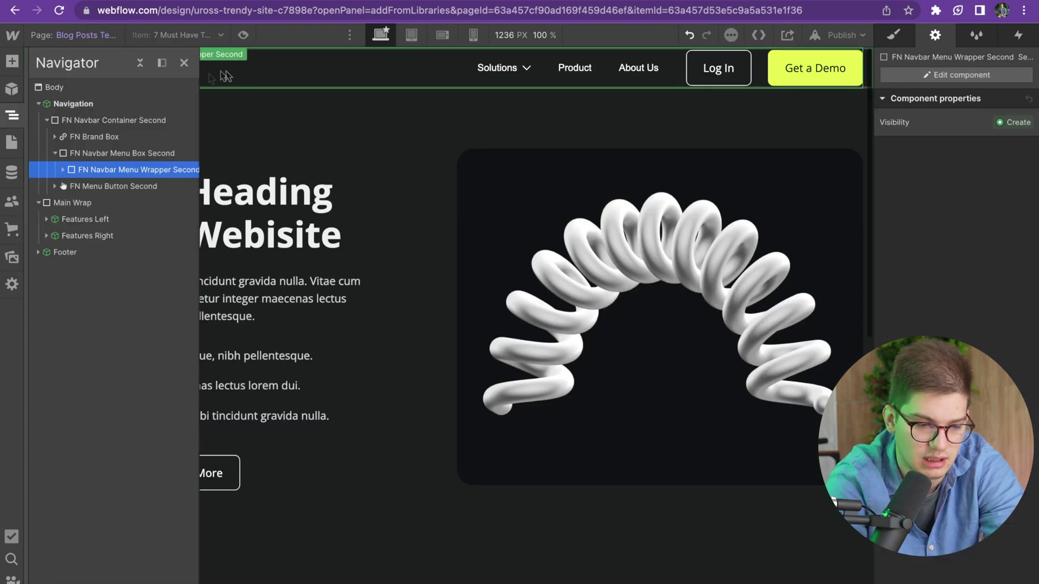
click(46, 120)
click(63, 136)
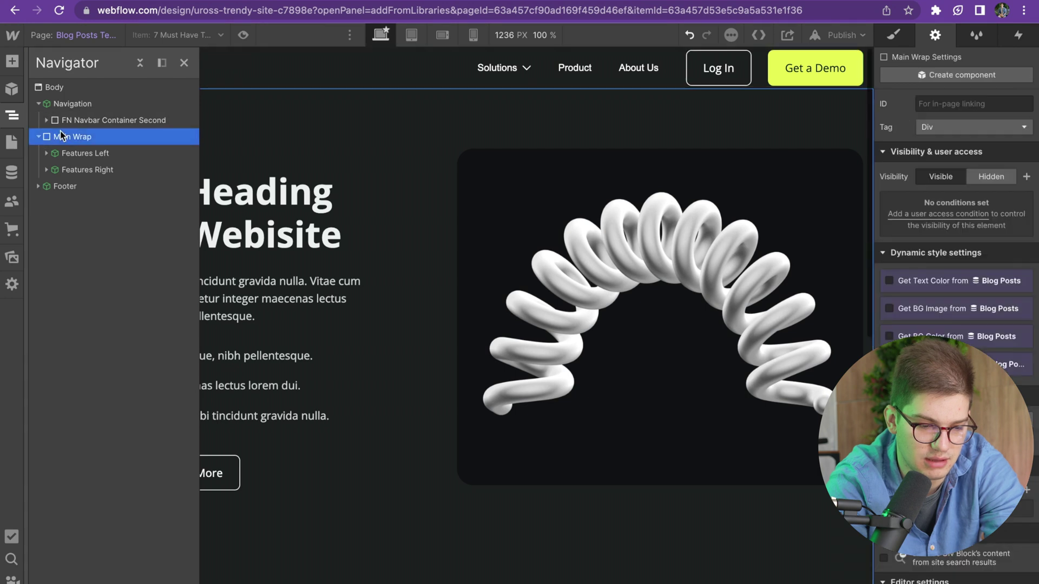
key(ctrl+v)
drag(86, 186, 80, 147)
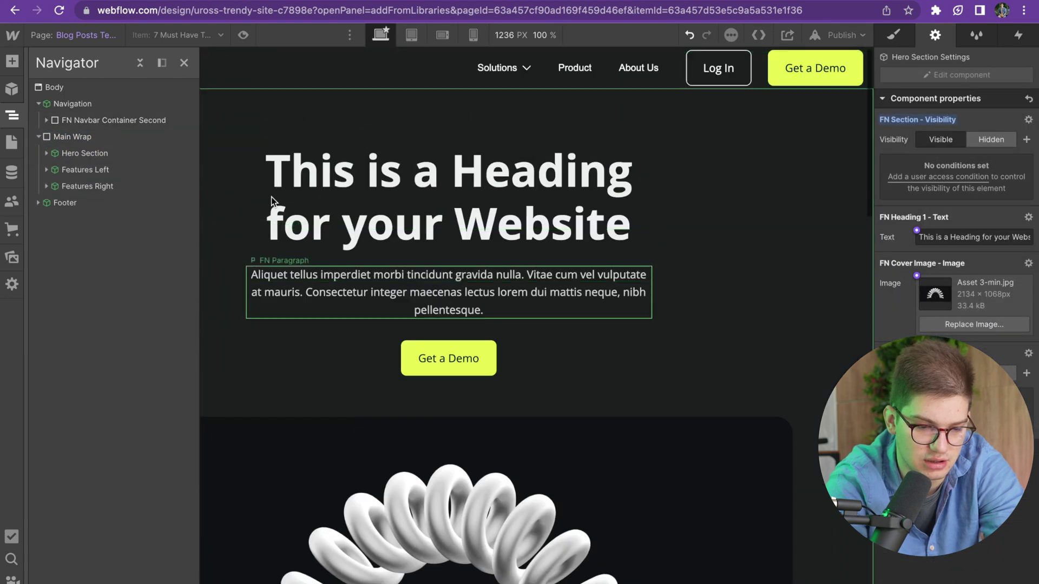
click(387, 230)
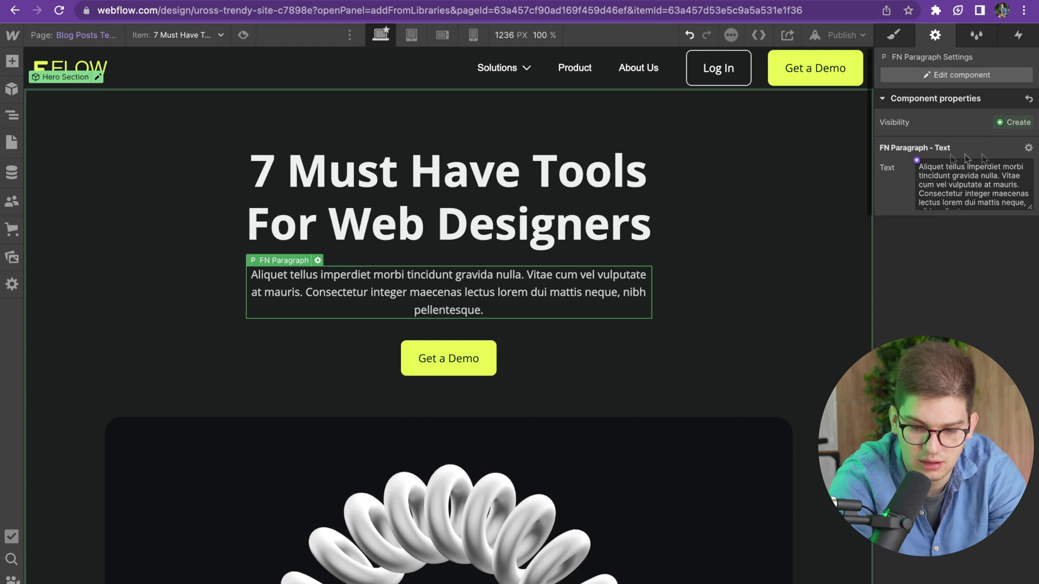
- Bind the hero's paragraph text to the Created On field instead of Published On
click(917, 160)
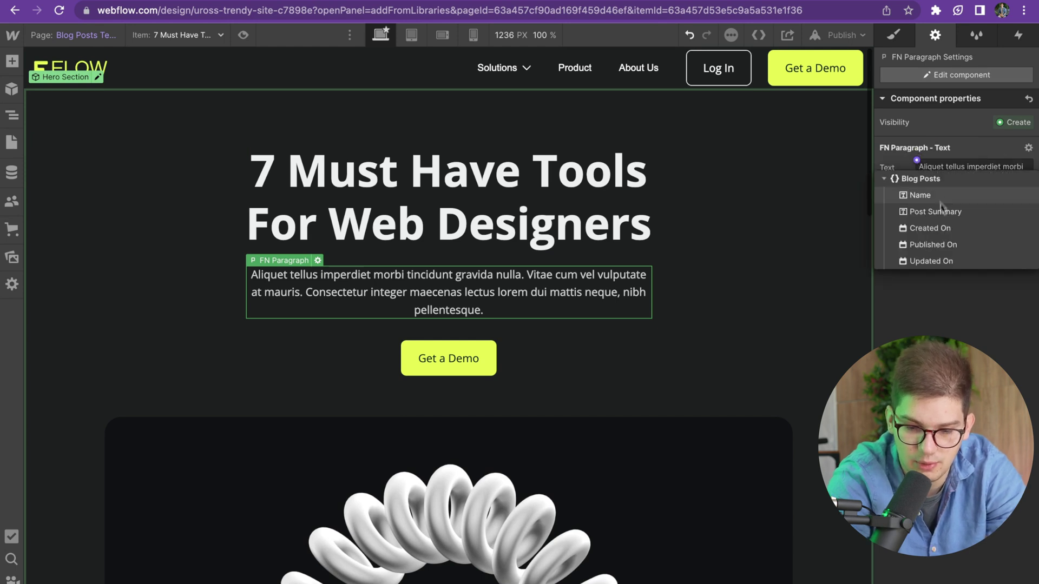
click(936, 244)
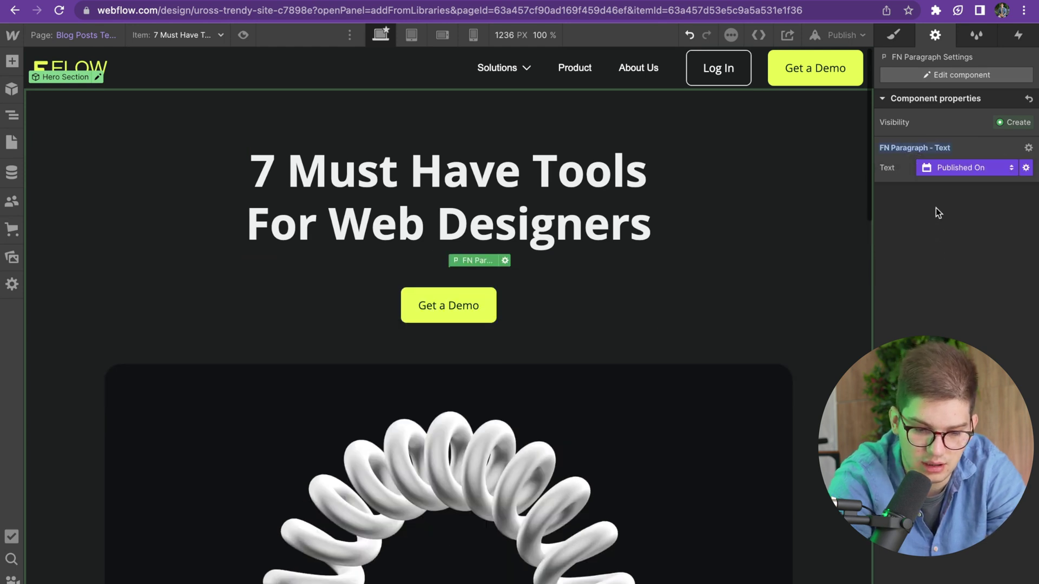
click(955, 169)
click(935, 264)
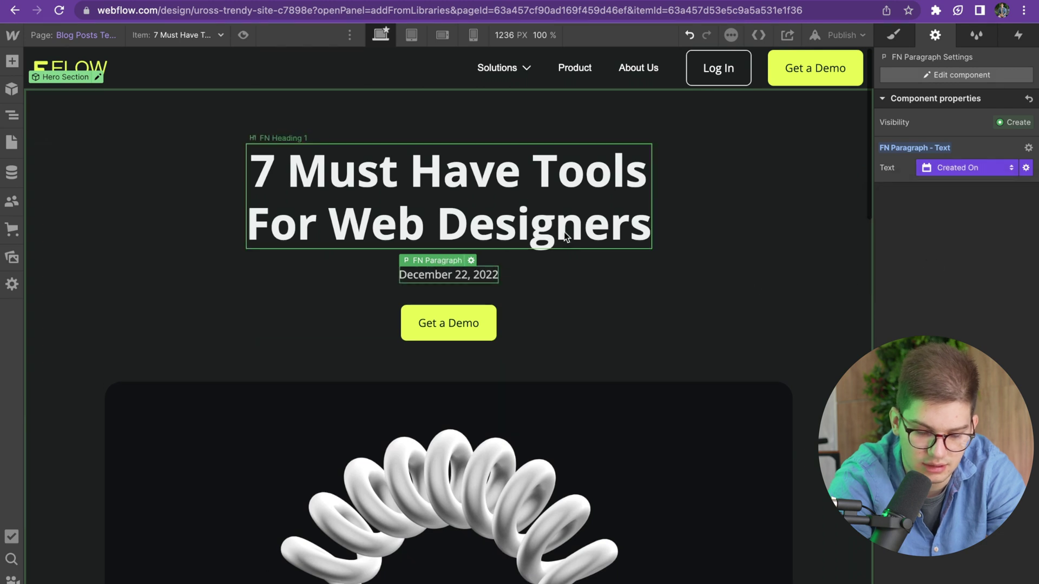
- Create a visibility property for the Get a Demo button and set it Hidden
click(454, 331)
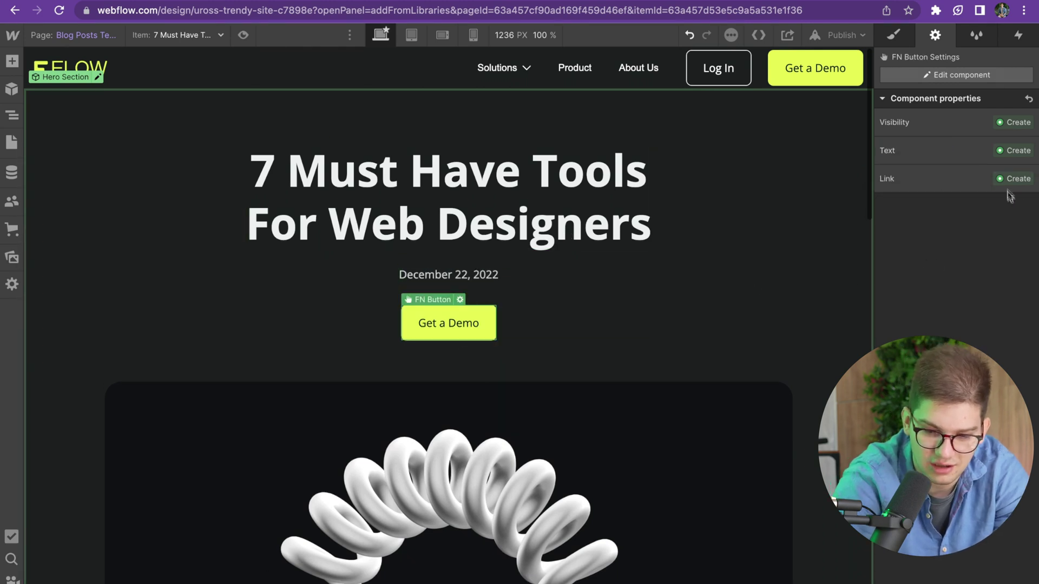
click(1017, 123)
click(1002, 198)
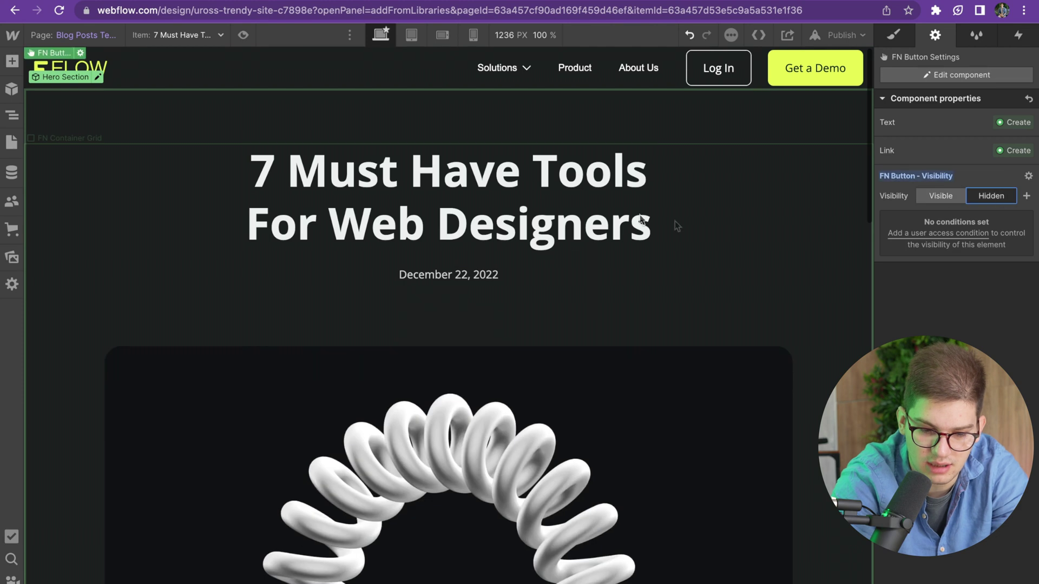
- Bind the hero cover image to the Main Image field
scroll(505, 281, down, 3)
click(508, 324)
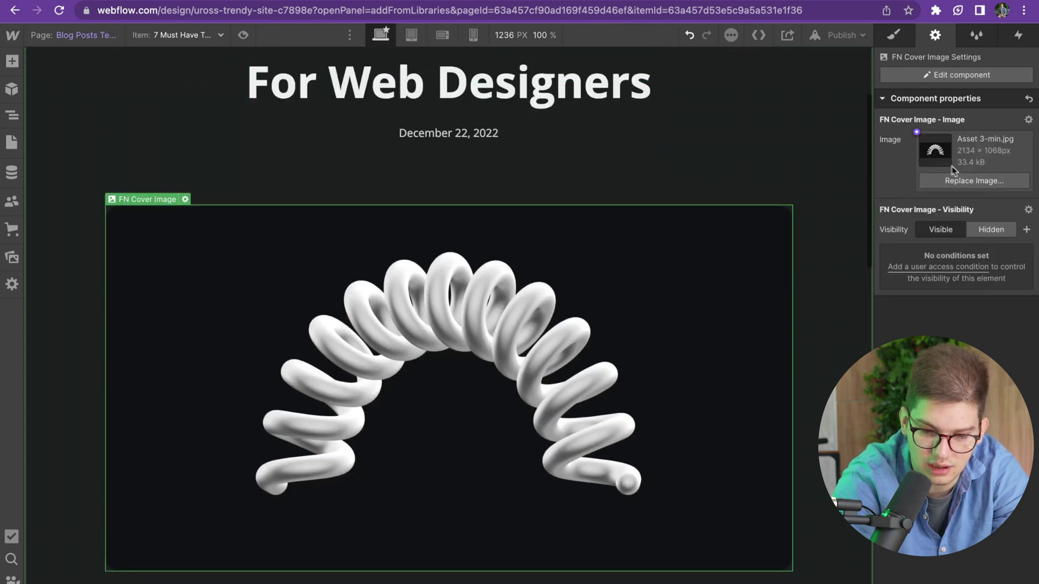
click(918, 131)
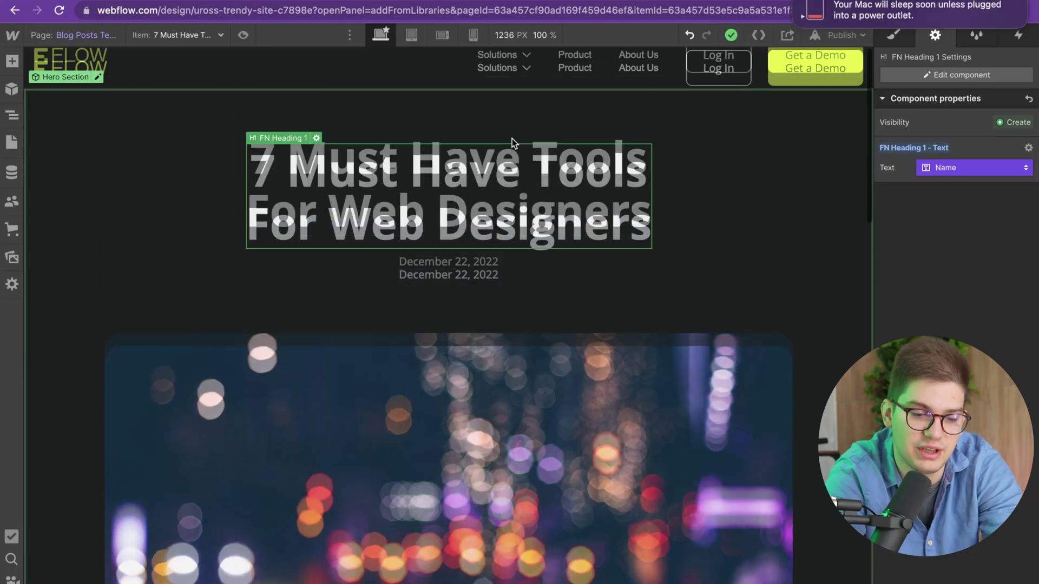
click(479, 162)
scroll(477, 165, up, 4)
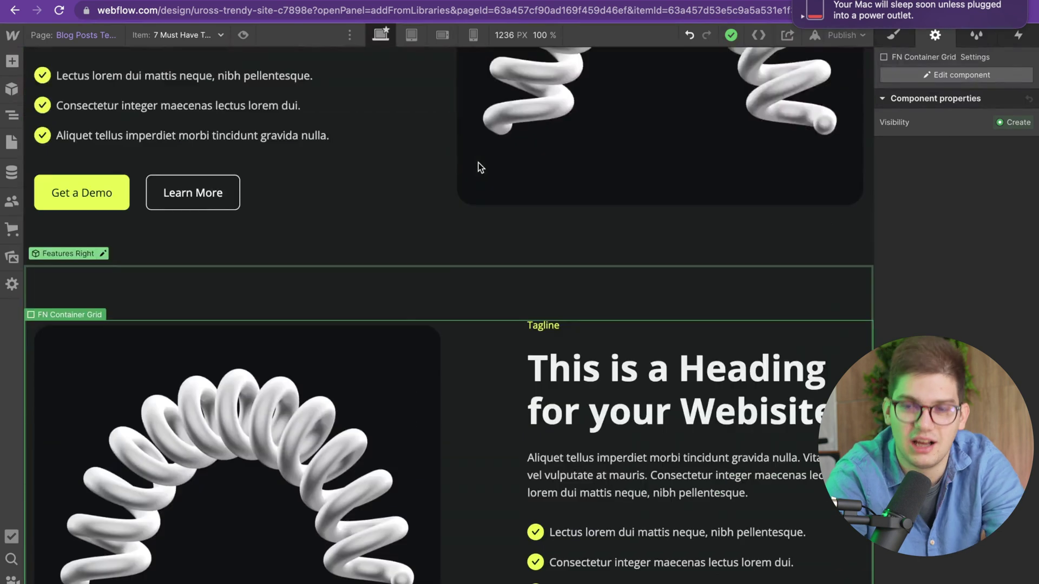
scroll(478, 164, down, 4)
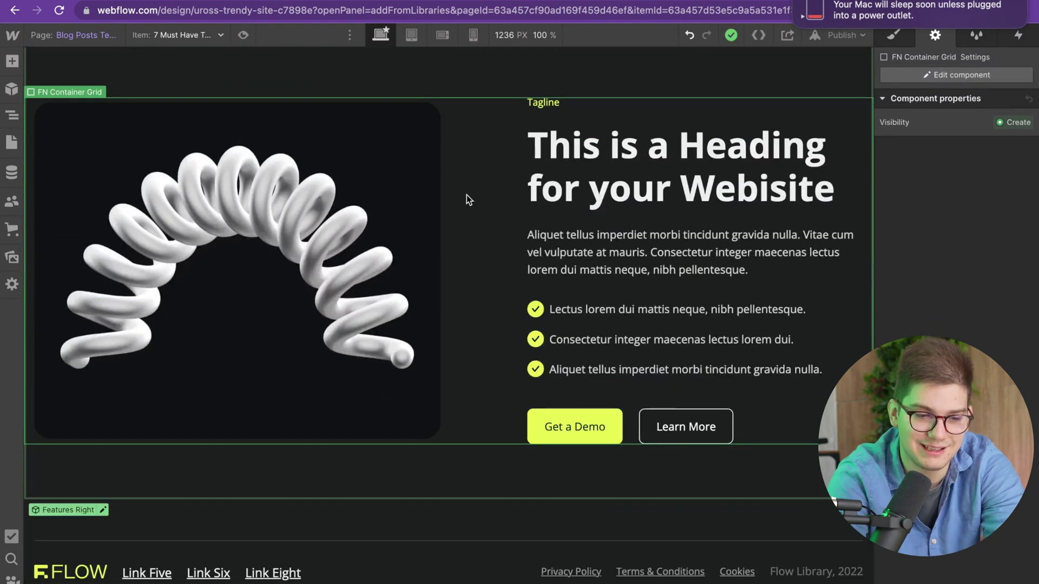
scroll(466, 184, up, 3)
click(466, 152)
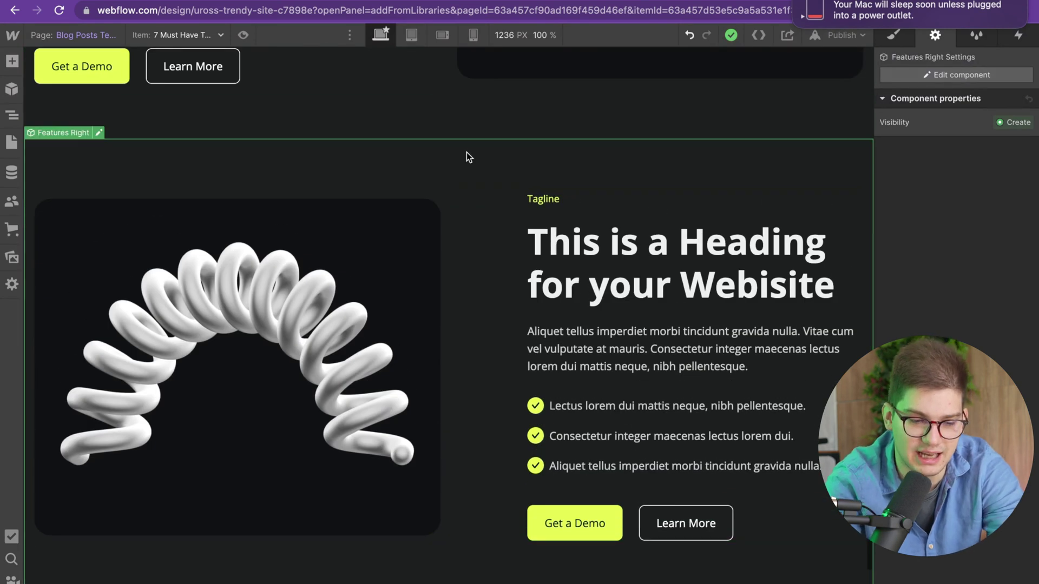